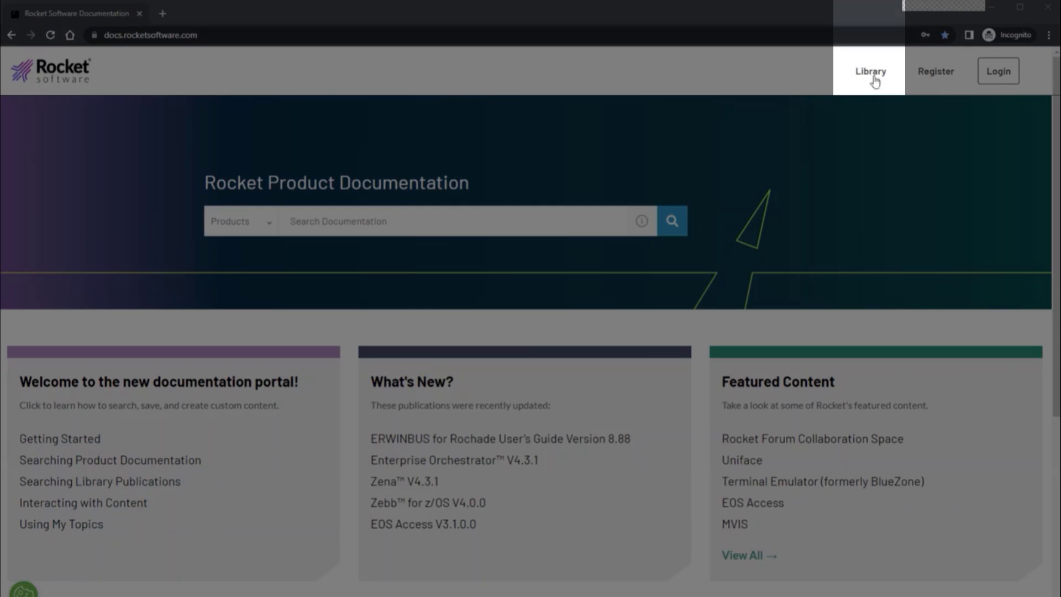
Filter the library publications by "uniface" and open Rocket Uniface Library 10.4.
{"action": "left_click", "coordinate": [869, 73]}
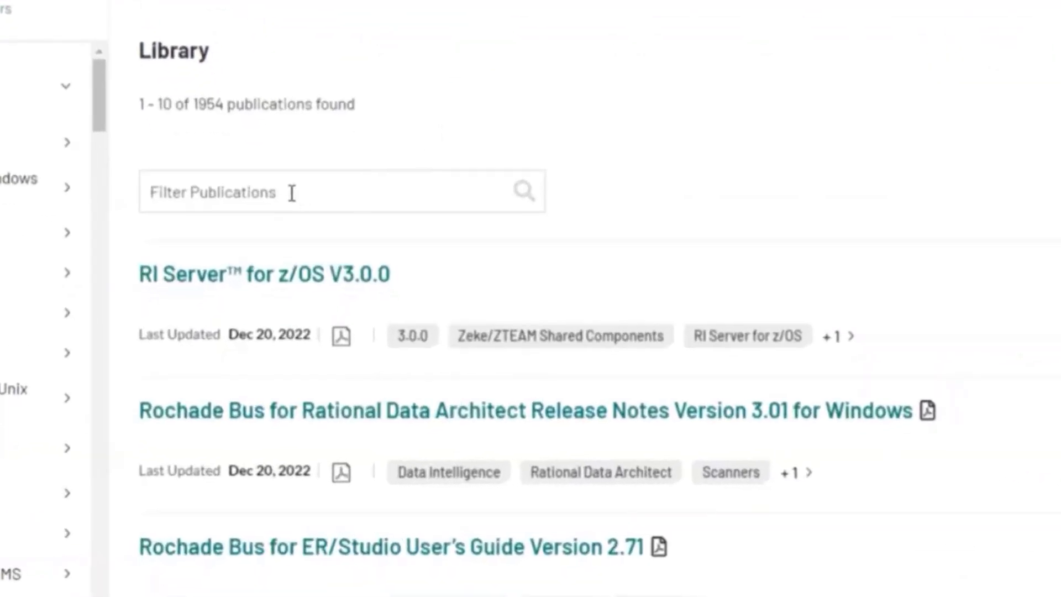
{"action": "left_click", "coordinate": [291, 192]}
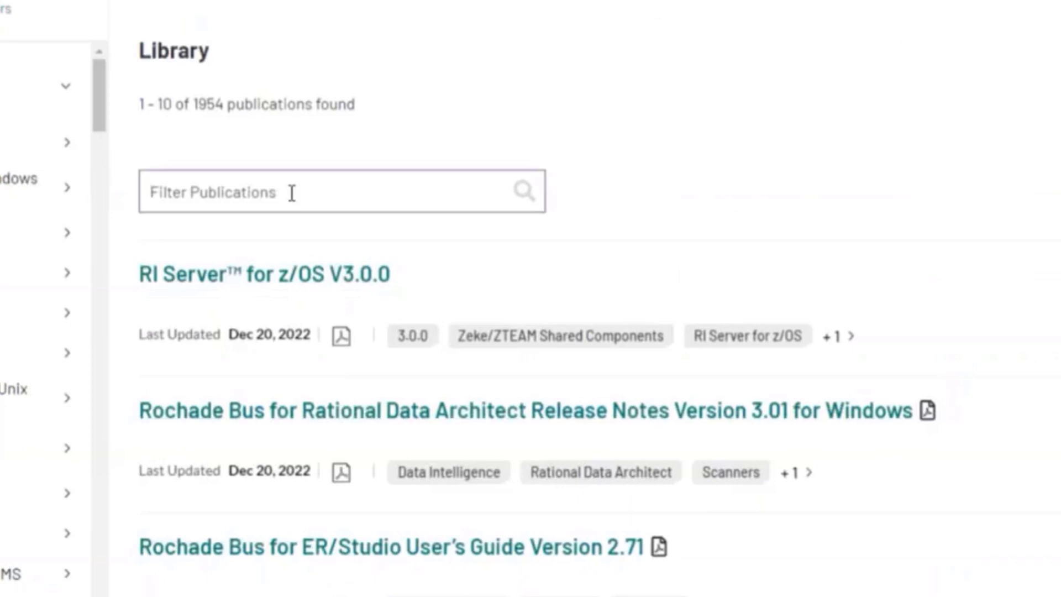
{"action": "type", "text": "uniface"}
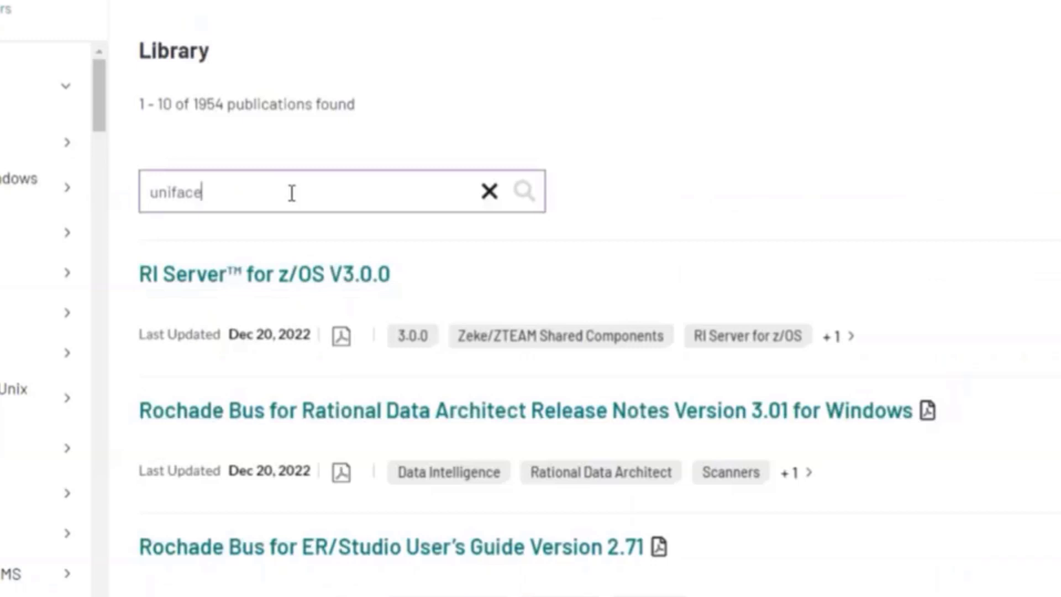
{"action": "key", "text": "Return"}
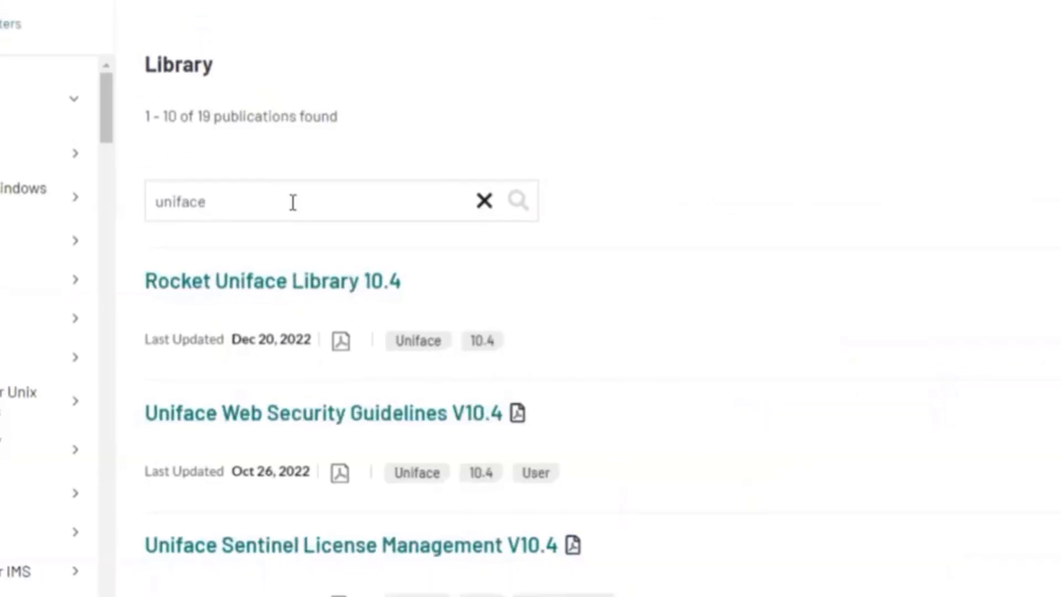
{"action": "scroll", "coordinate": [505, 321], "scroll_direction": "down", "scroll_amount": 2}
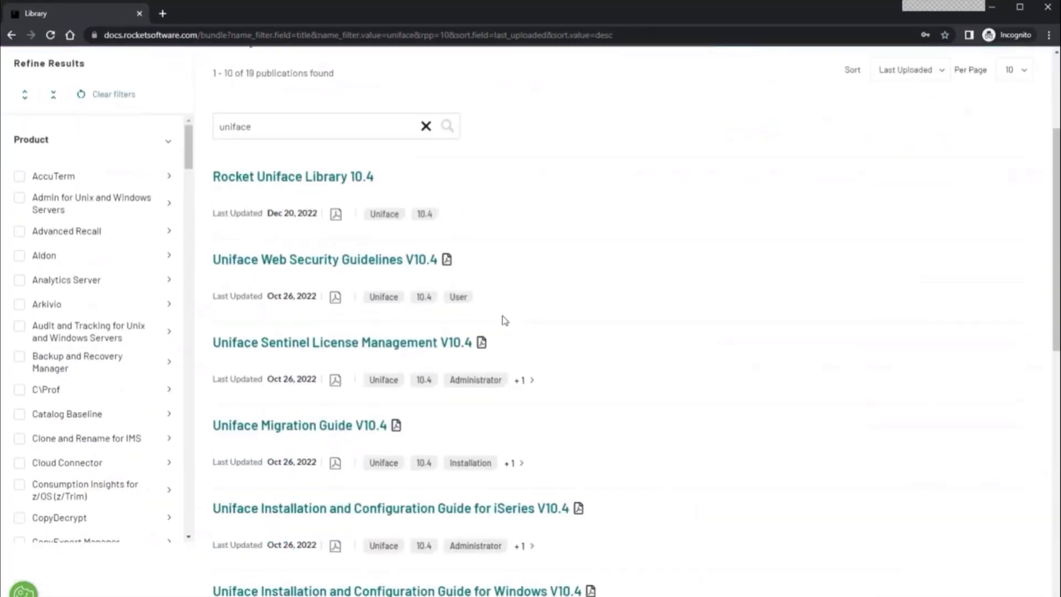
{"action": "left_click", "coordinate": [284, 178]}
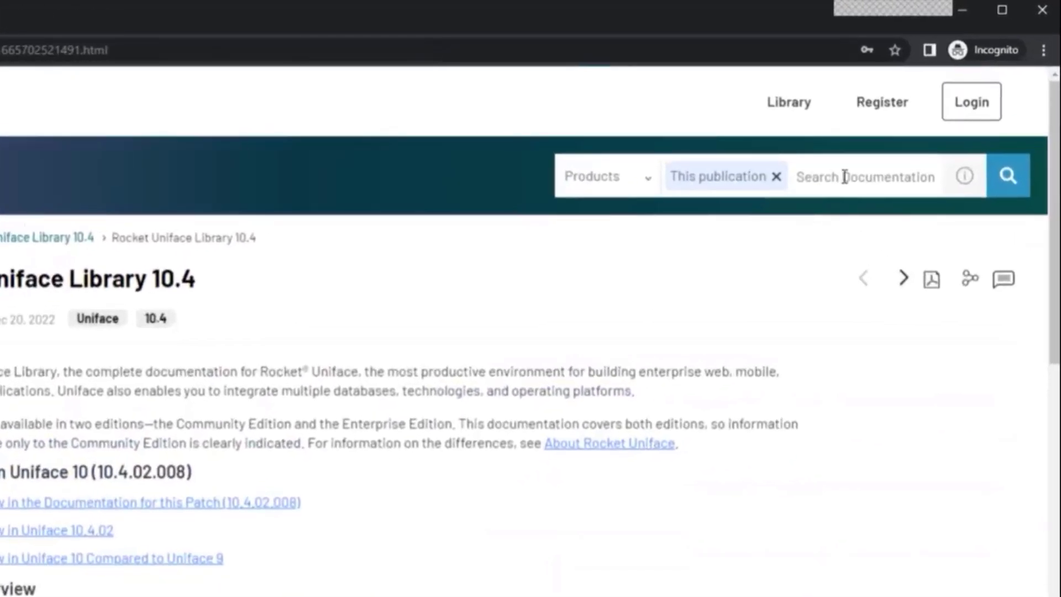
Search within this publication for "deploy", choose the Deploying Applications suggestion, and open the Deploying Applications topic.
{"action": "left_click", "coordinate": [845, 176]}
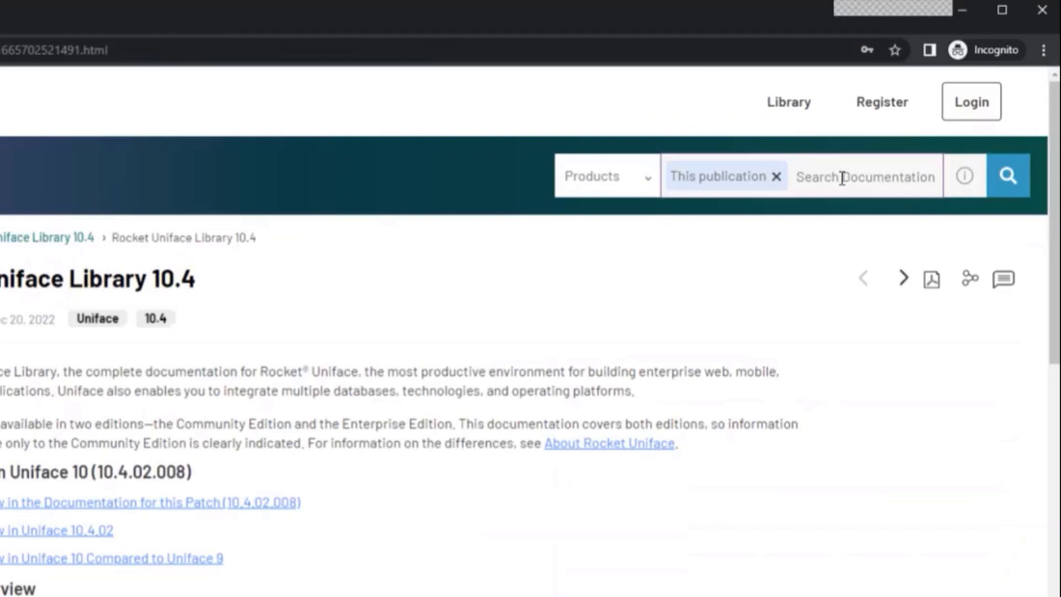
{"action": "type", "text": "dep"}
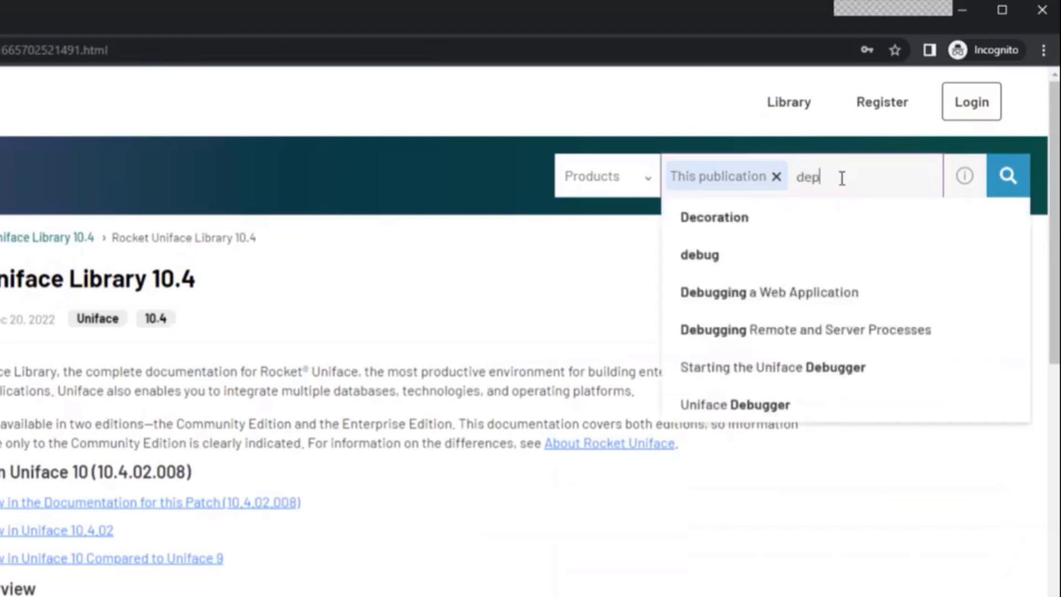
{"action": "type", "text": "l"}
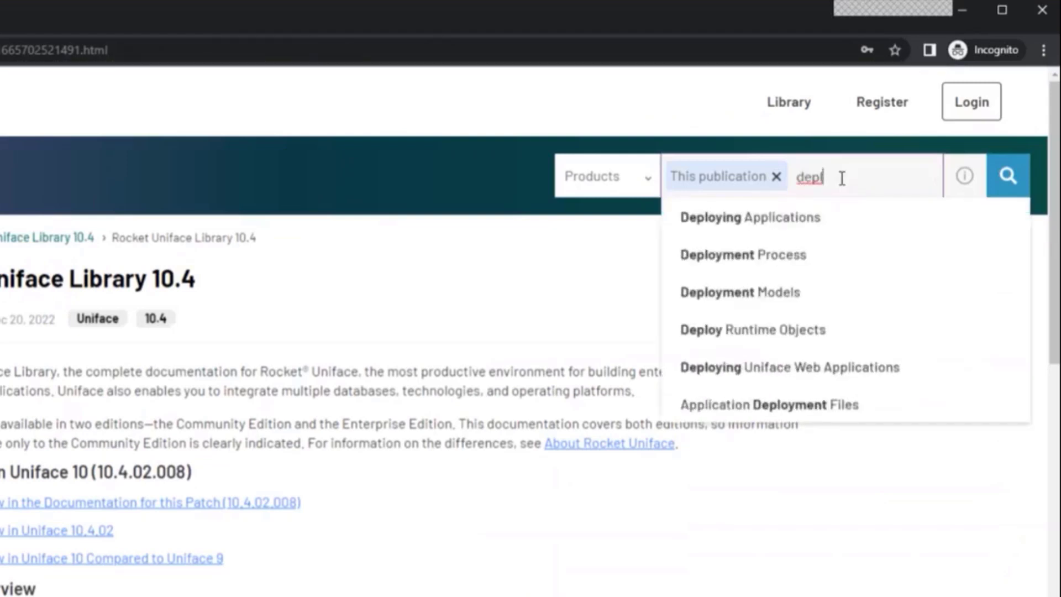
{"action": "type", "text": "oy"}
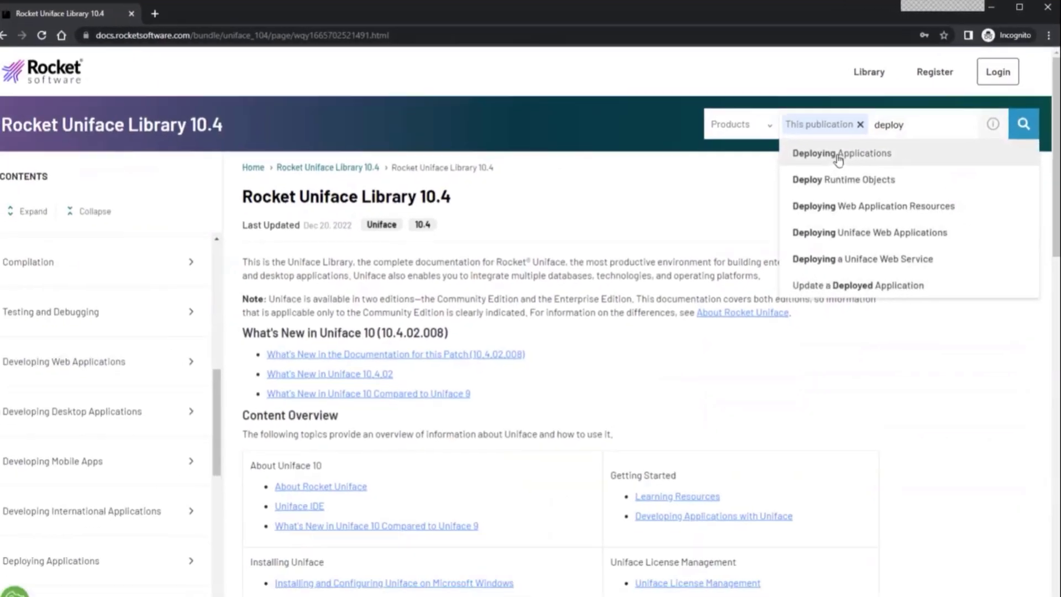
{"action": "left_click", "coordinate": [778, 197]}
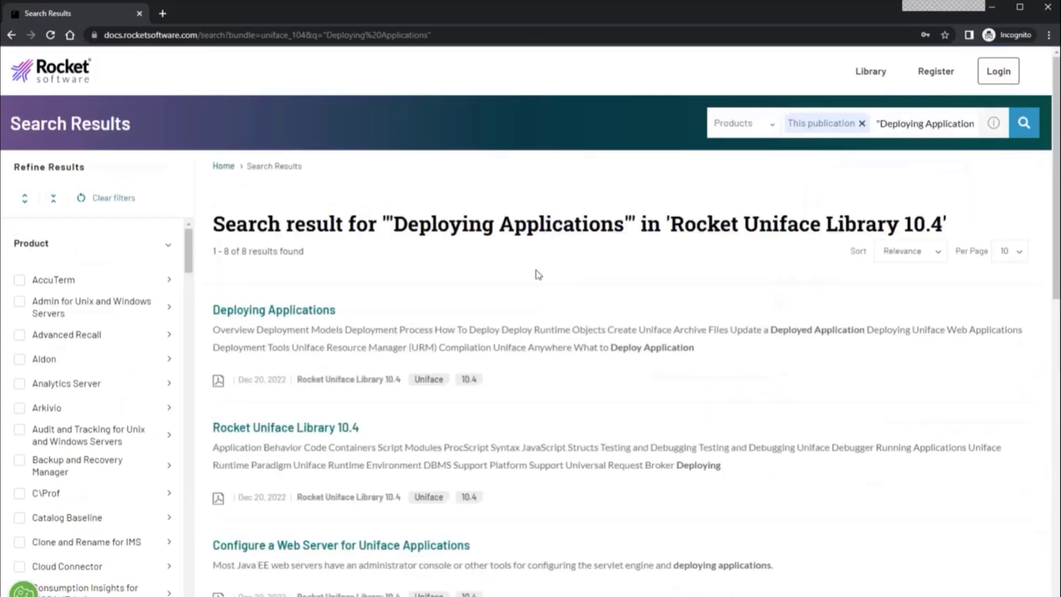
{"action": "left_click", "coordinate": [279, 311]}
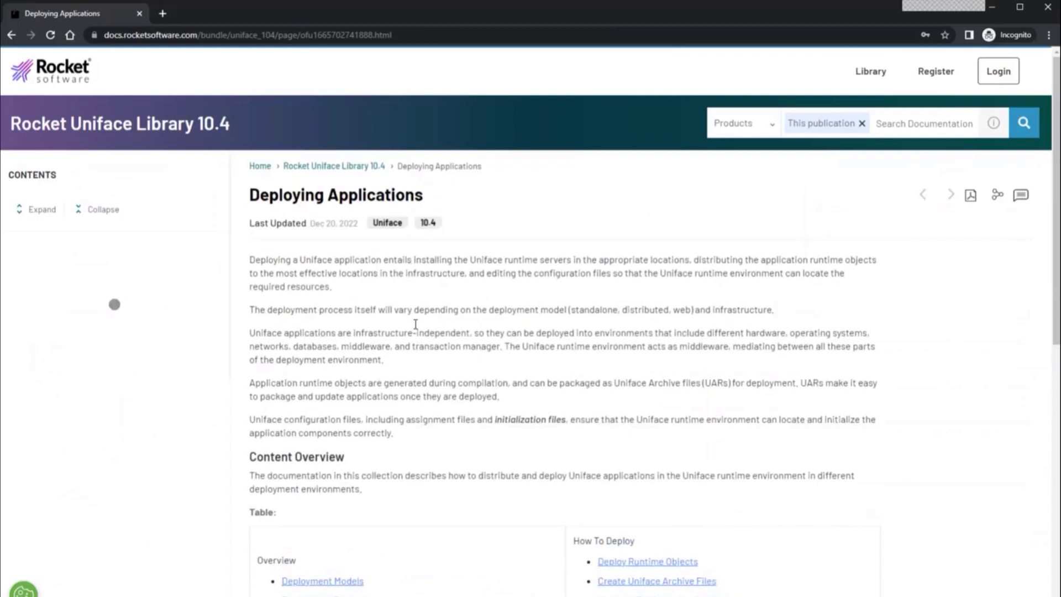
Examine the Deploying Applications topic's content overview table and the topic's place and subtopics in the publication contents.
{"action": "scroll", "coordinate": [416, 326], "scroll_direction": "down", "scroll_amount": 2}
{"action": "scroll", "coordinate": [416, 327], "scroll_direction": "down", "scroll_amount": 5}
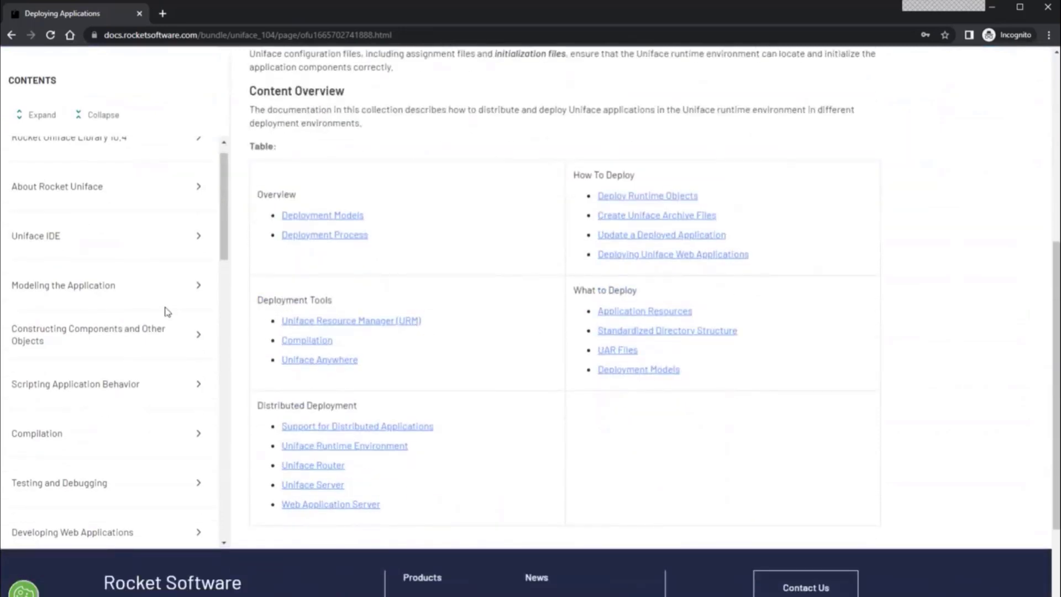
{"action": "scroll", "coordinate": [166, 312], "scroll_direction": "down", "scroll_amount": 6}
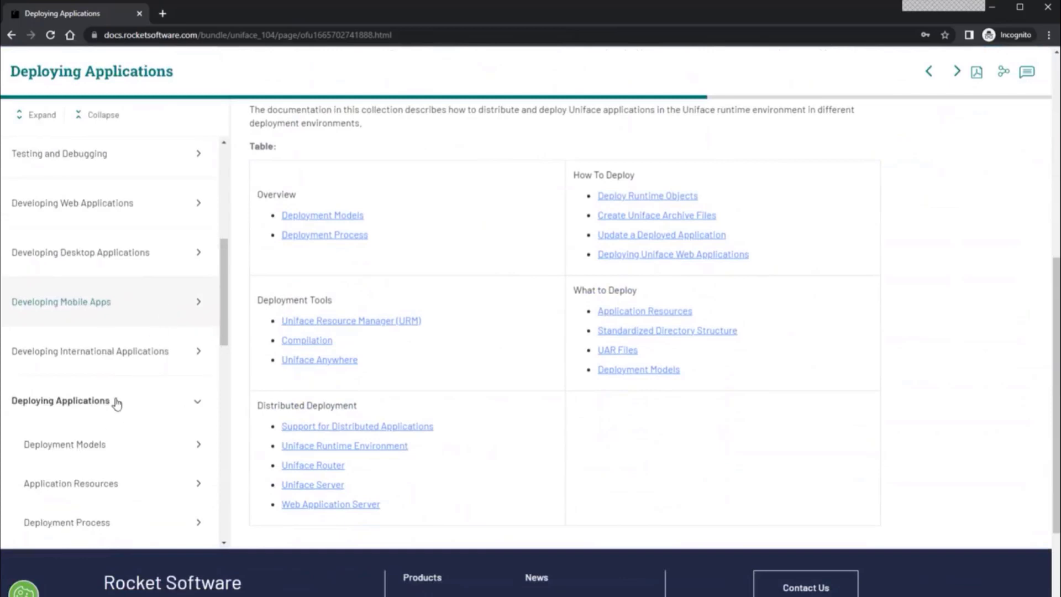
{"action": "scroll", "coordinate": [116, 428], "scroll_direction": "down", "scroll_amount": 5}
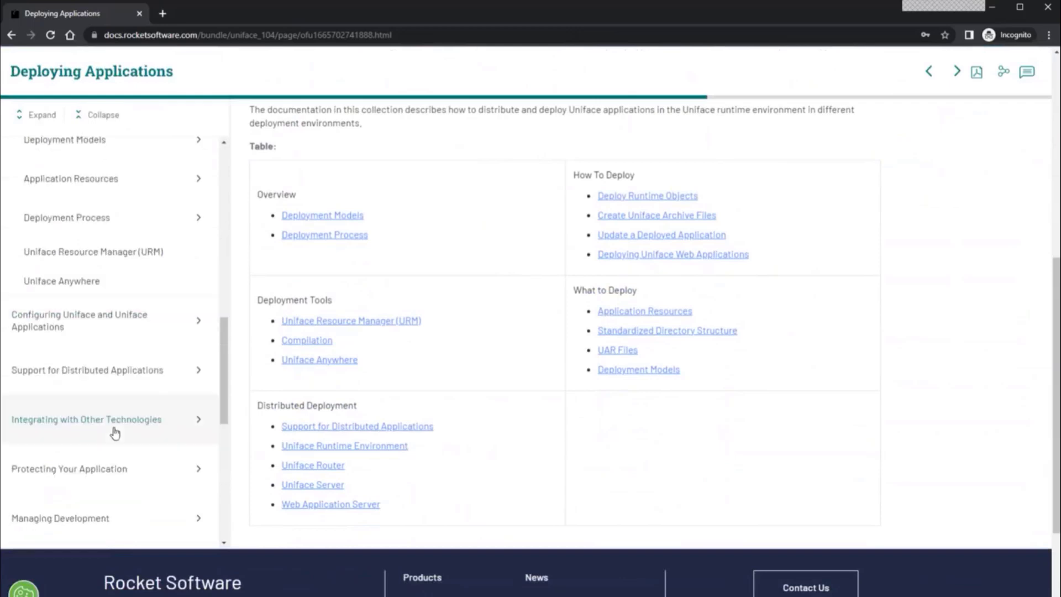
{"action": "scroll", "coordinate": [115, 431], "scroll_direction": "up", "scroll_amount": 3}
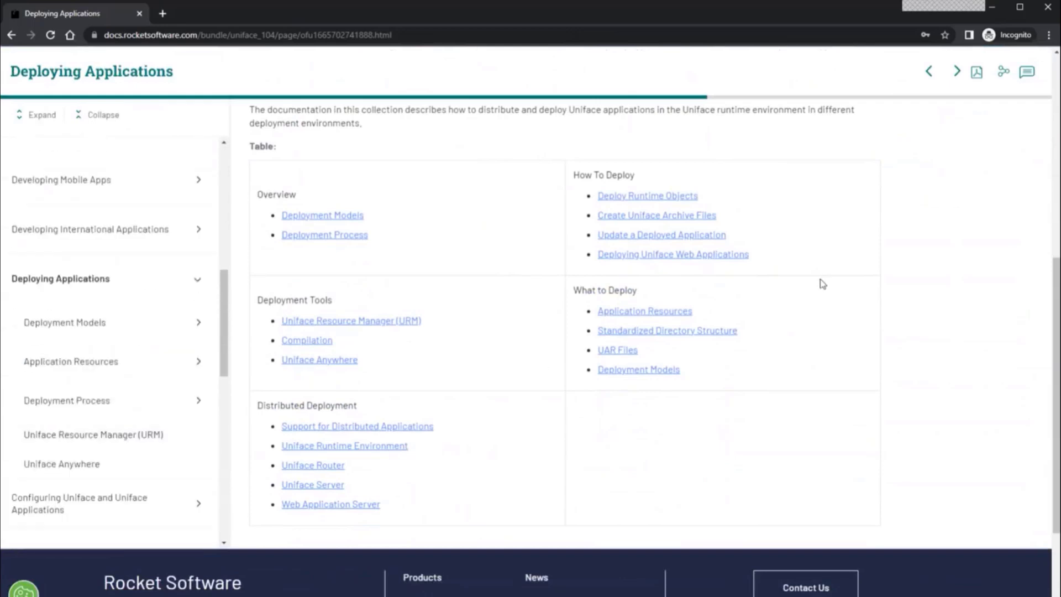
View the feedback form for the Deploying Applications topic and close it without sending anything.
{"action": "scroll", "coordinate": [821, 276], "scroll_direction": "up", "scroll_amount": 10}
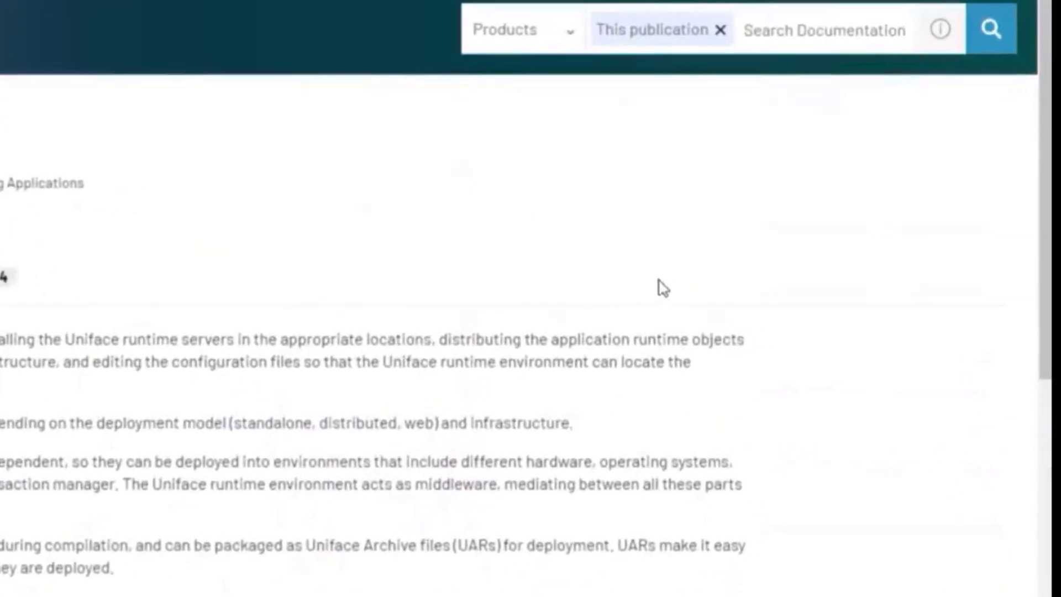
{"action": "scroll", "coordinate": [663, 287], "scroll_direction": "down", "scroll_amount": 2}
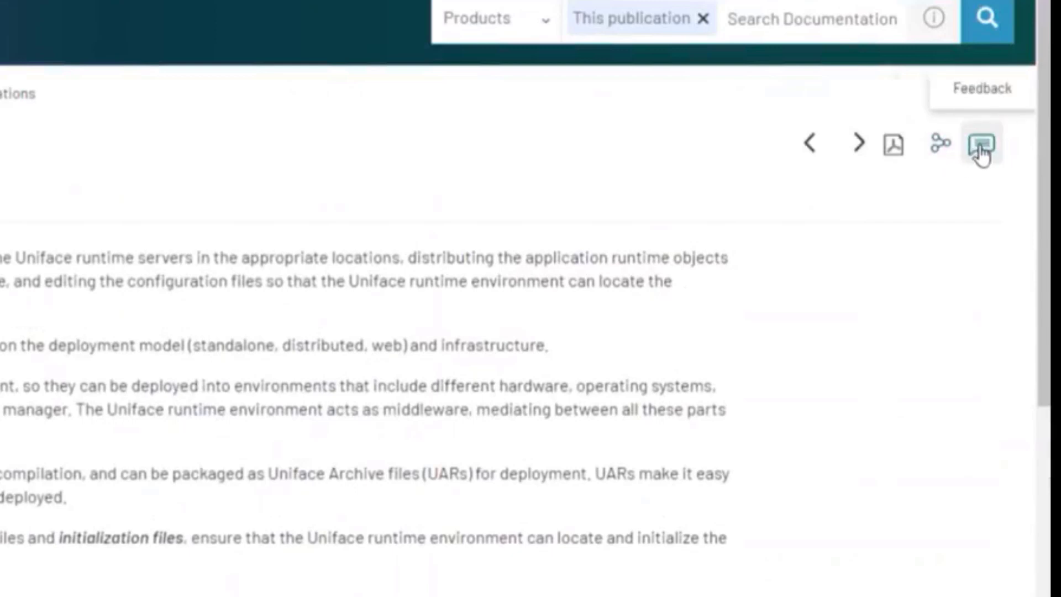
{"action": "left_click", "coordinate": [981, 147]}
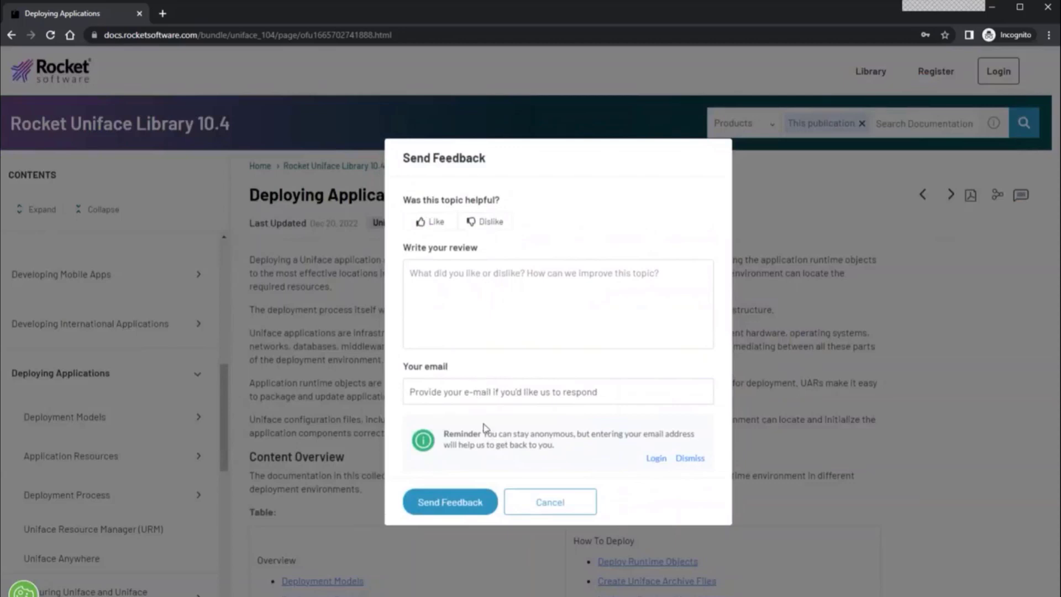
{"action": "left_click", "coordinate": [553, 508]}
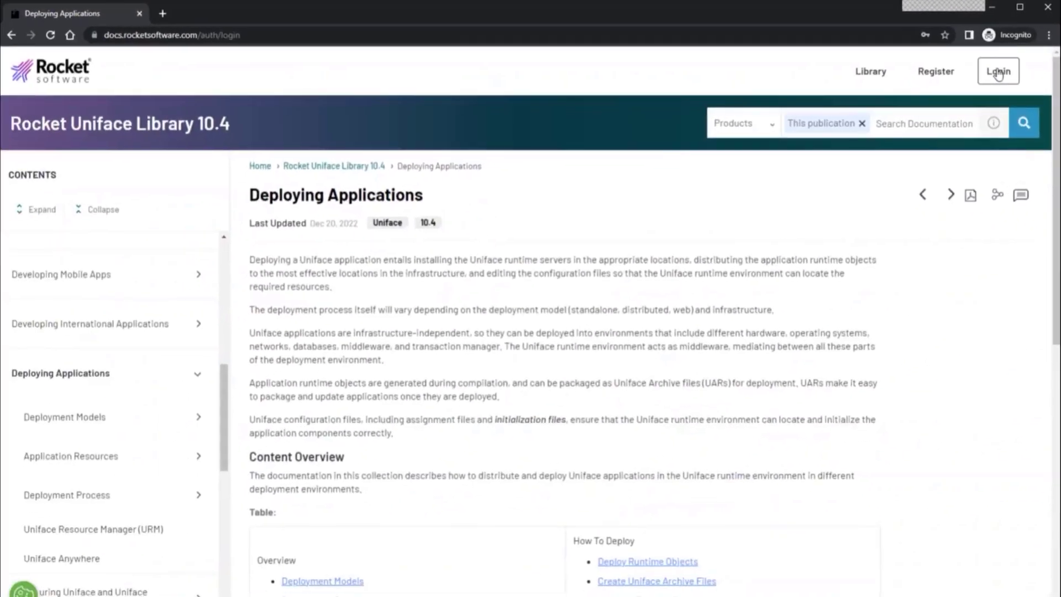
Log in to the documentation portal with the account email and the account password.
{"action": "left_click", "coordinate": [970, 102]}
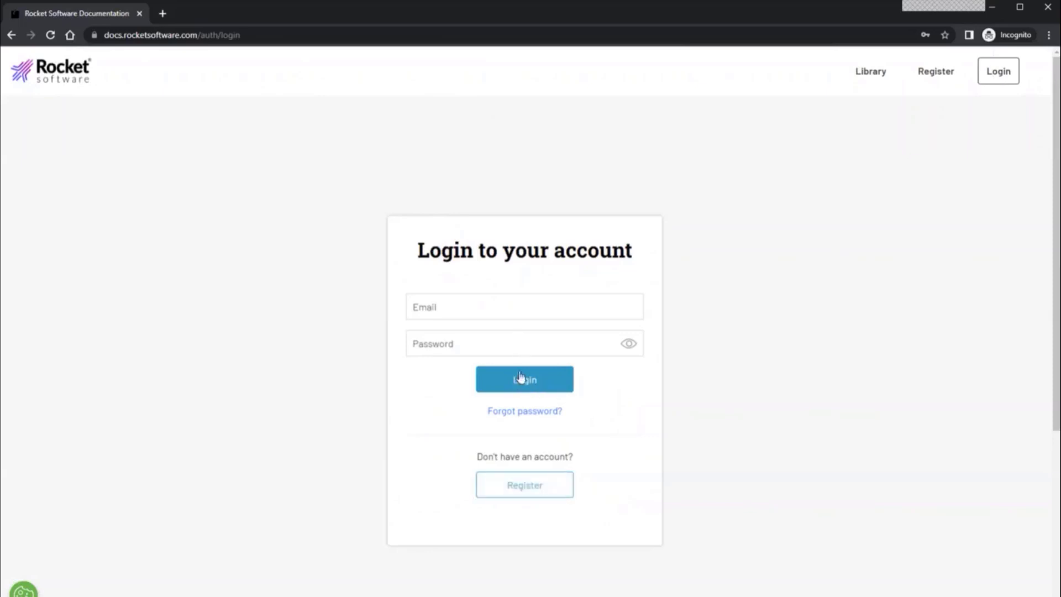
{"action": "left_click", "coordinate": [495, 302]}
{"action": "left_click", "coordinate": [516, 353]}
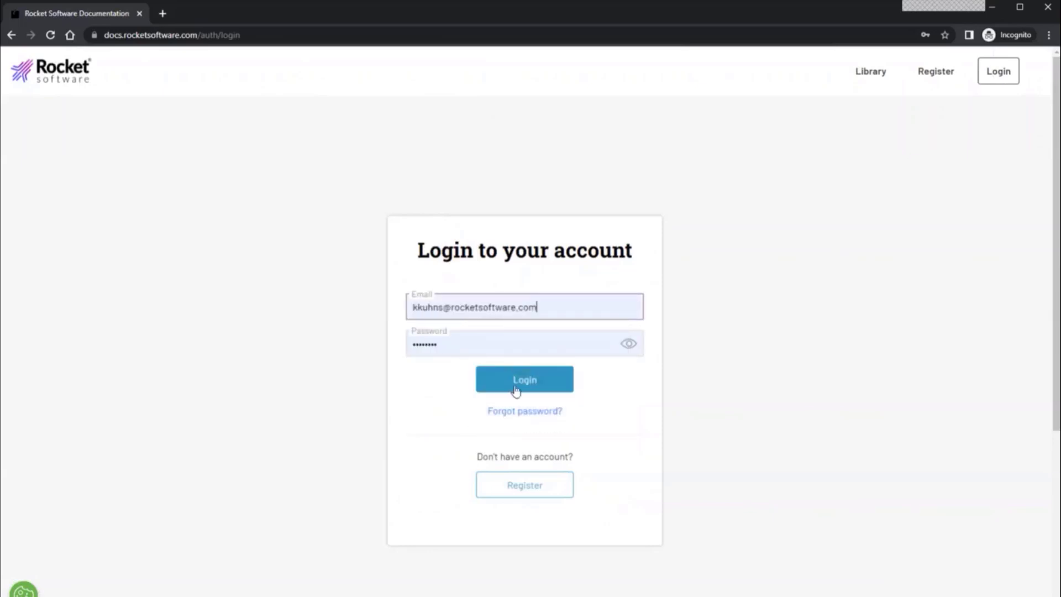
{"action": "left_click", "coordinate": [516, 381]}
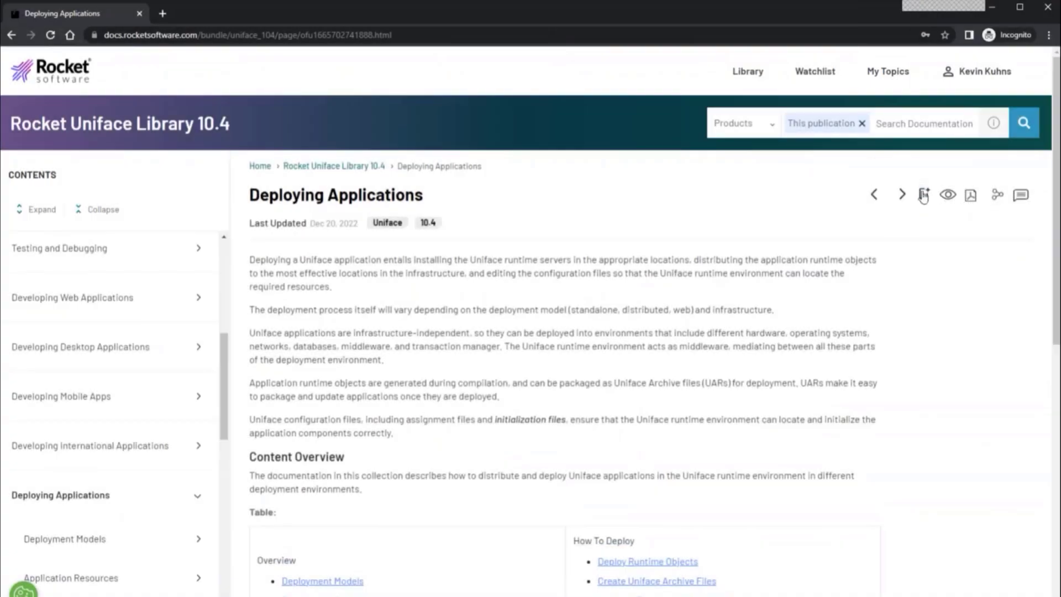
Add the Deploying Applications topic and its subtopics to a new My Topics collection named "Uniface topics", set as default.
{"action": "left_click", "coordinate": [925, 198]}
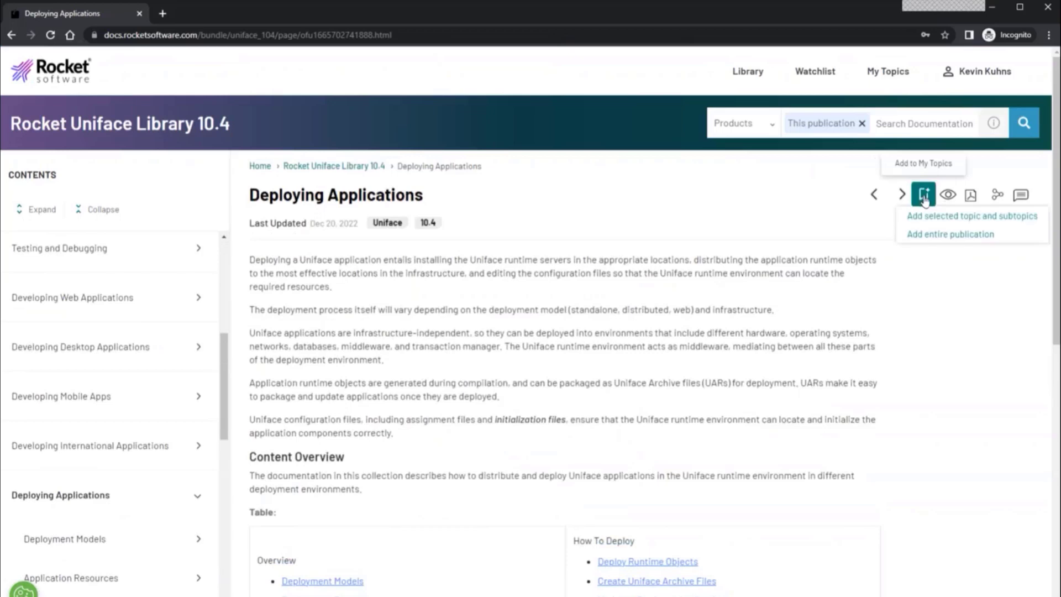
{"action": "left_click", "coordinate": [952, 220]}
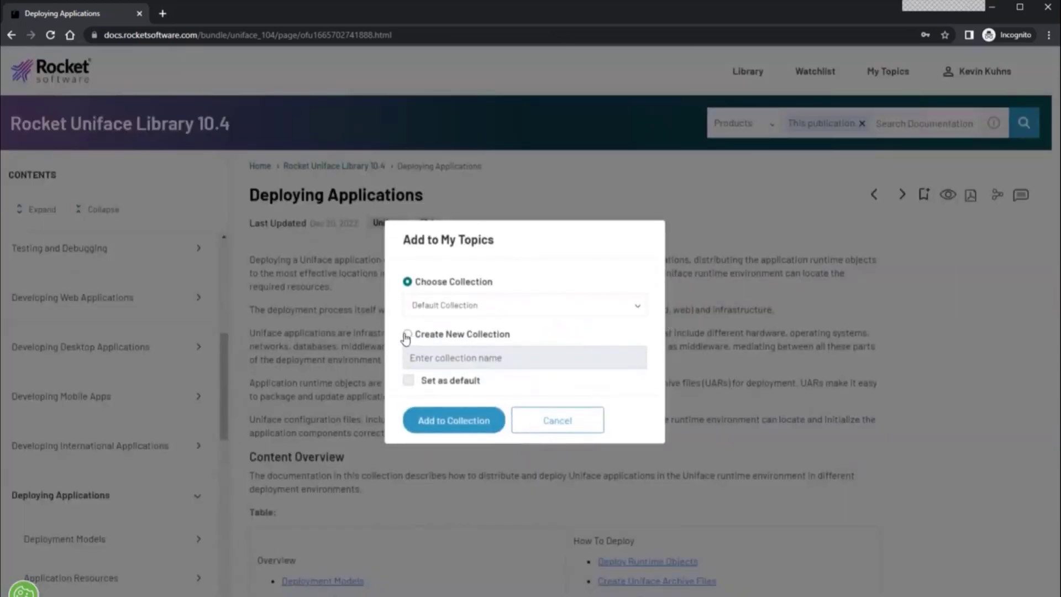
{"action": "left_click", "coordinate": [407, 335]}
{"action": "left_click", "coordinate": [456, 358]}
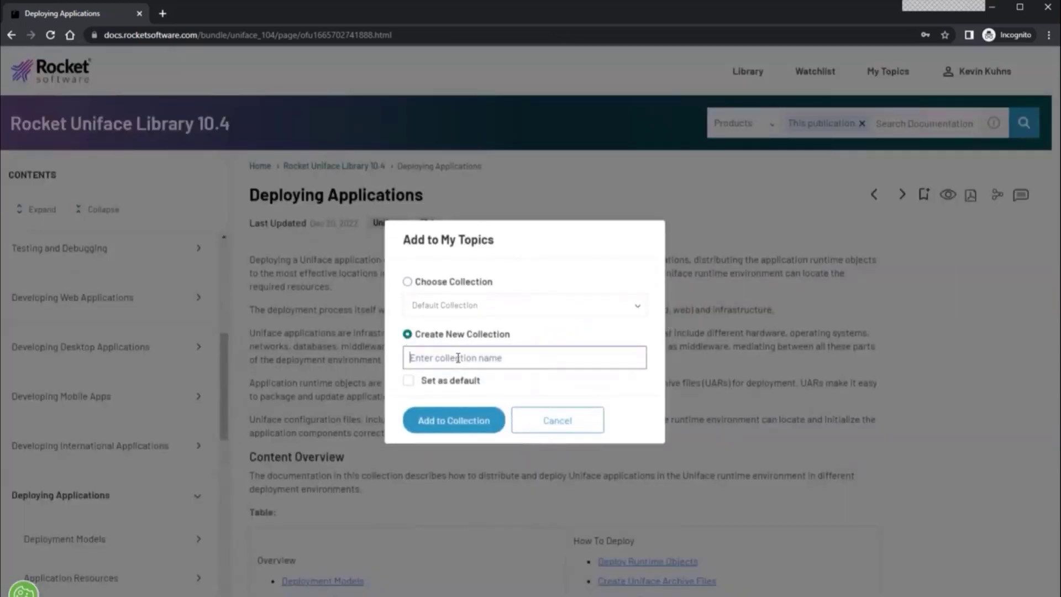
{"action": "type", "text": "Uniface topics"}
{"action": "left_click", "coordinate": [408, 381]}
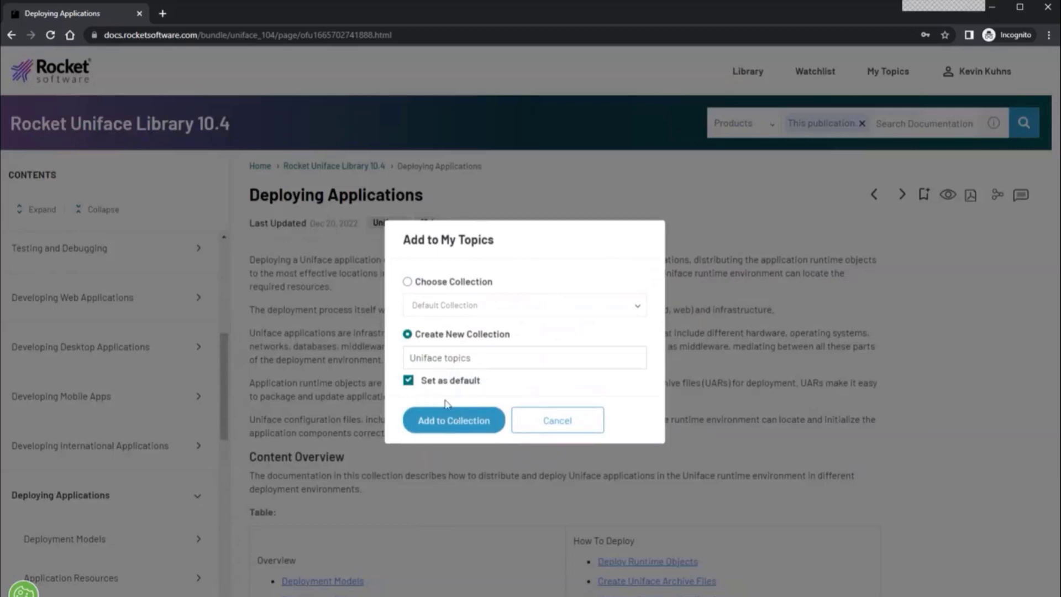
{"action": "left_click", "coordinate": [456, 423]}
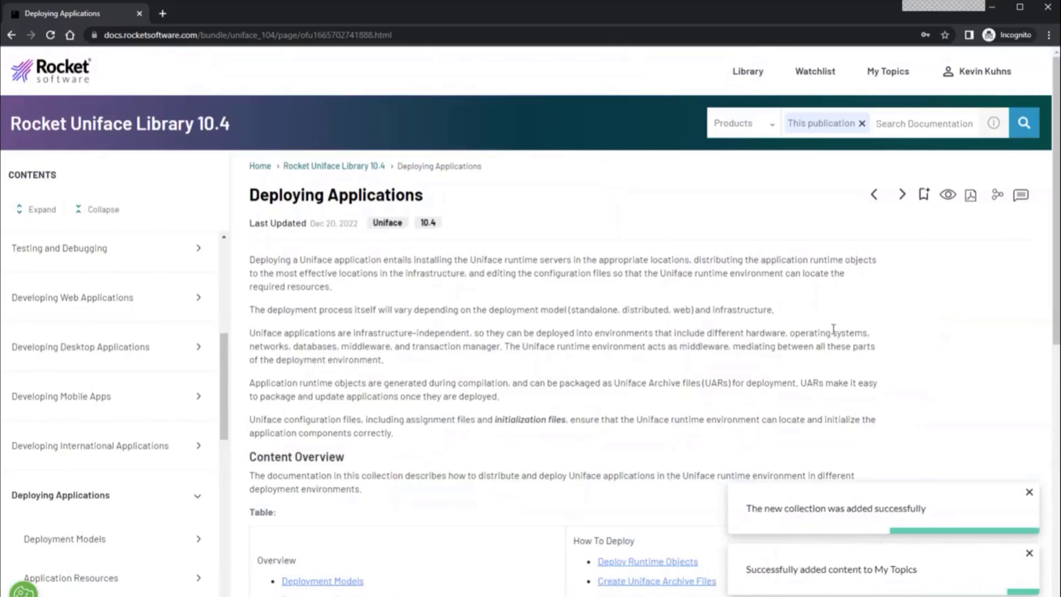
Expand the Uniface topics collection in My Topics and view its sharing form, closing it without sharing.
{"action": "left_click", "coordinate": [887, 72]}
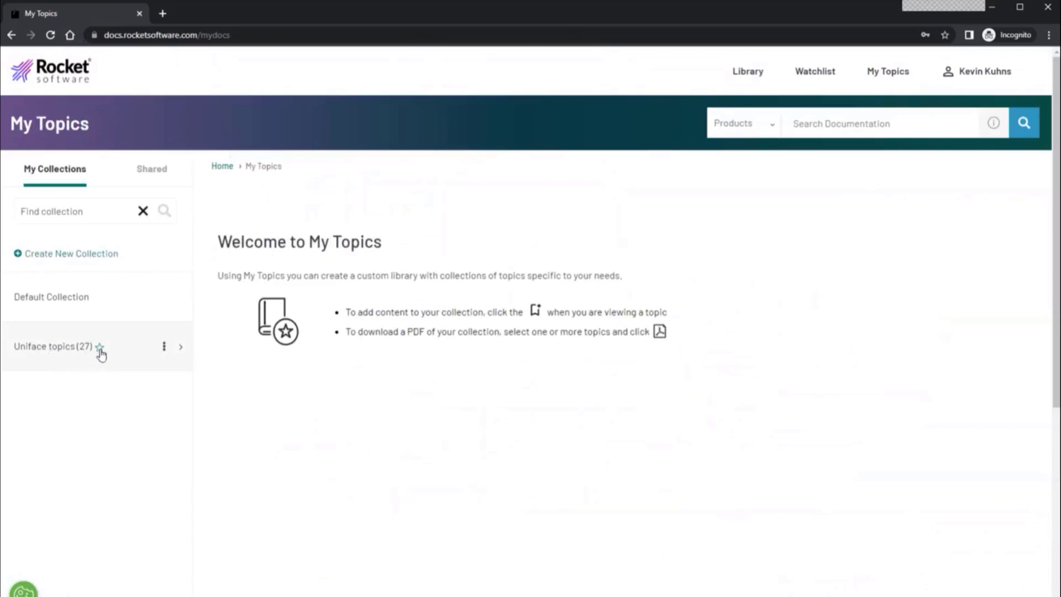
{"action": "left_click", "coordinate": [180, 349]}
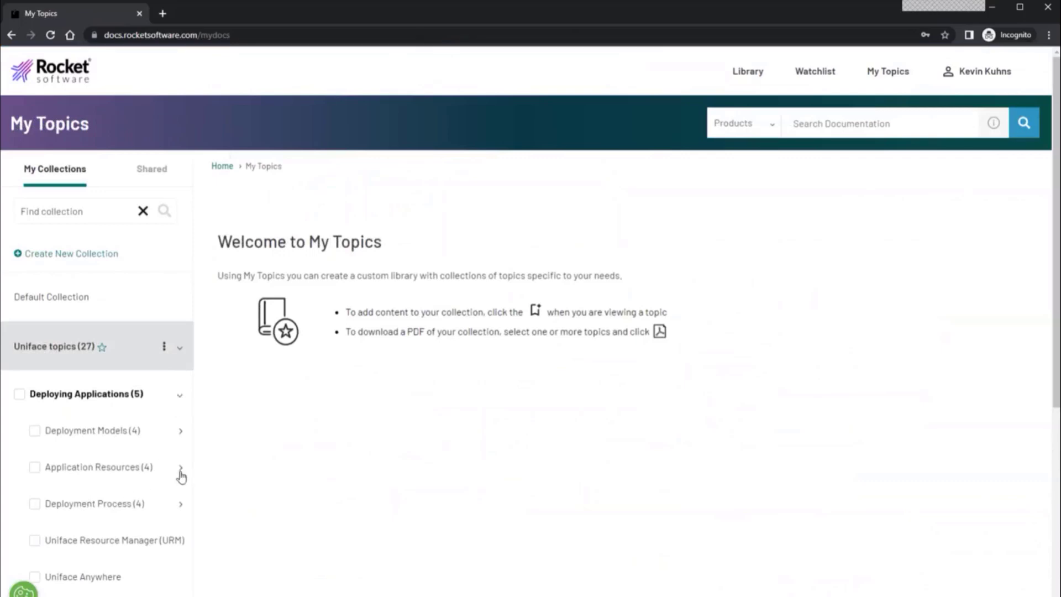
{"action": "left_click", "coordinate": [163, 349]}
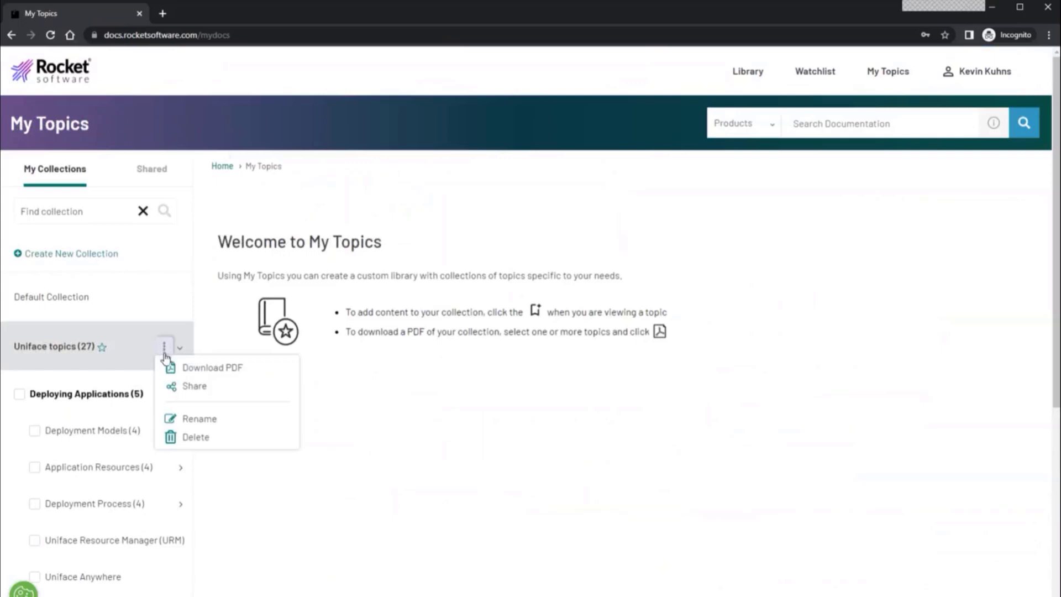
{"action": "left_click", "coordinate": [191, 387]}
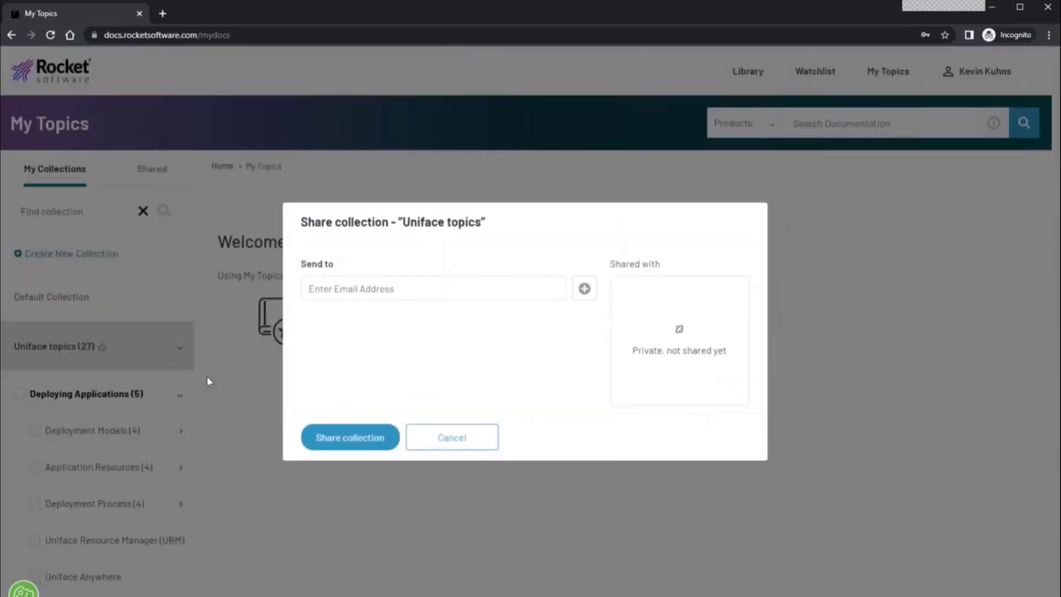
{"action": "left_click", "coordinate": [402, 291]}
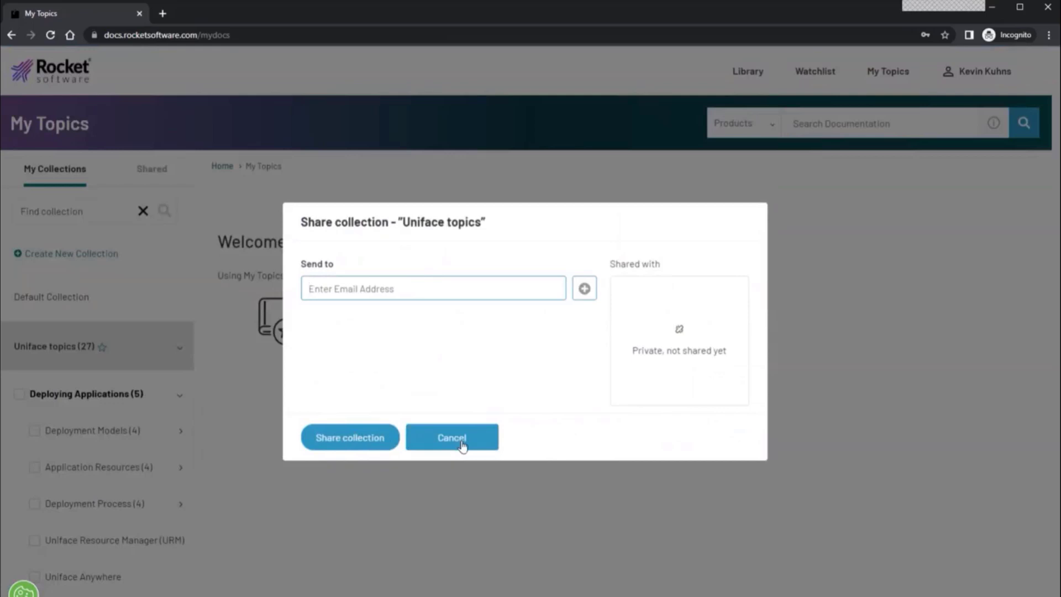
{"action": "left_click", "coordinate": [462, 445]}
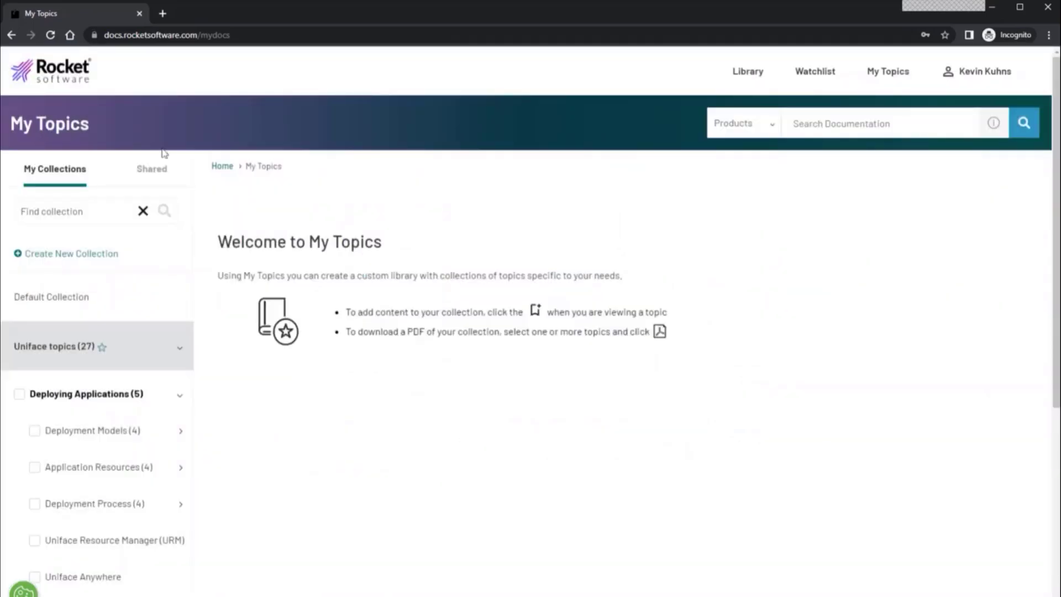
Return to the Rocket Uniface Library 10.4 main topic and view its unwatch confirmation, keeping the topic watched.
{"action": "left_click", "coordinate": [11, 36]}
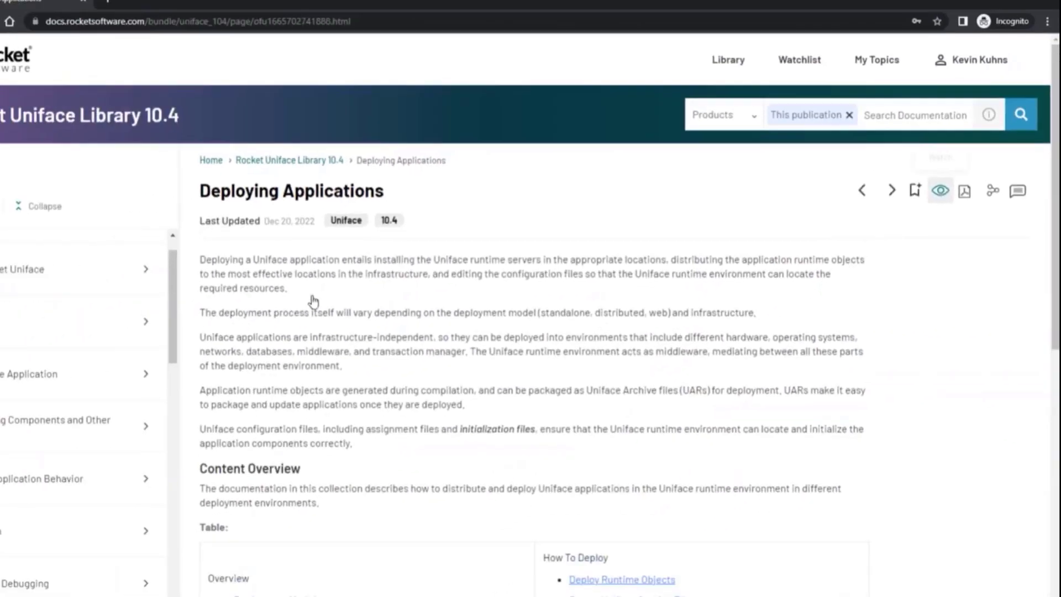
{"action": "left_click", "coordinate": [316, 167]}
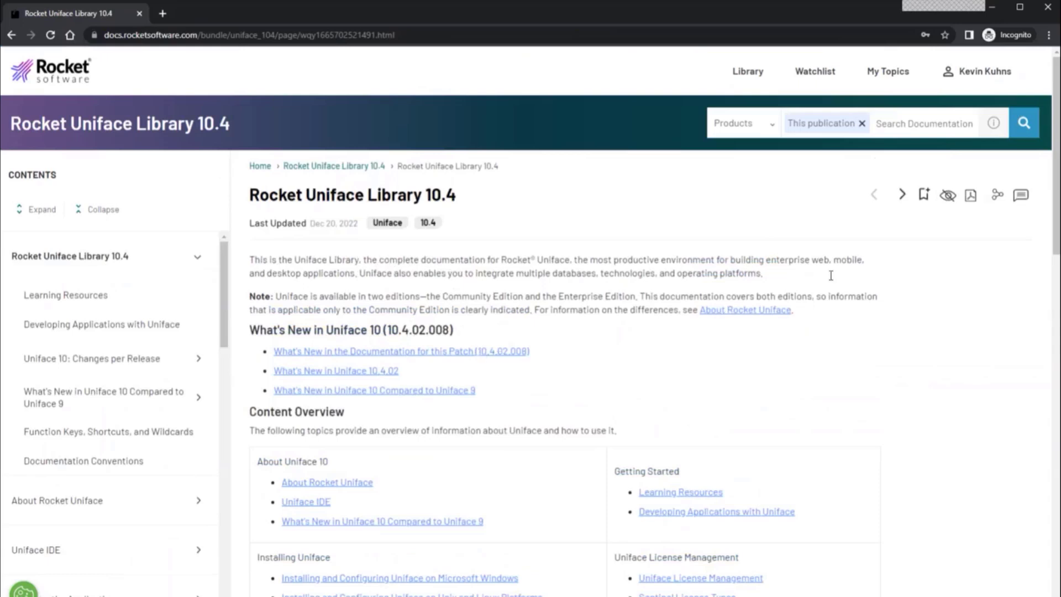
{"action": "left_click", "coordinate": [948, 196]}
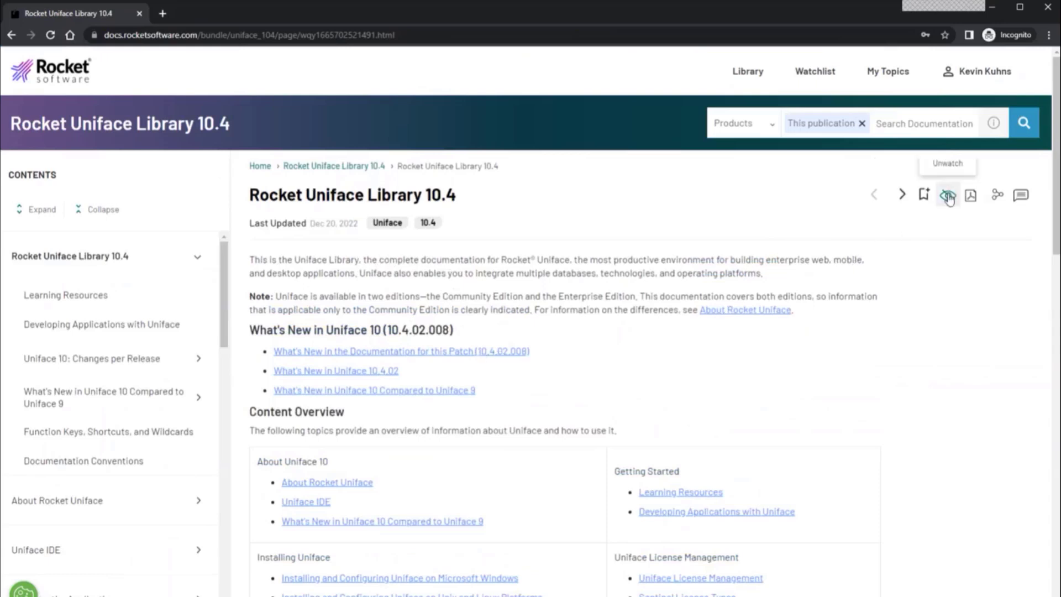
{"action": "left_click", "coordinate": [948, 196]}
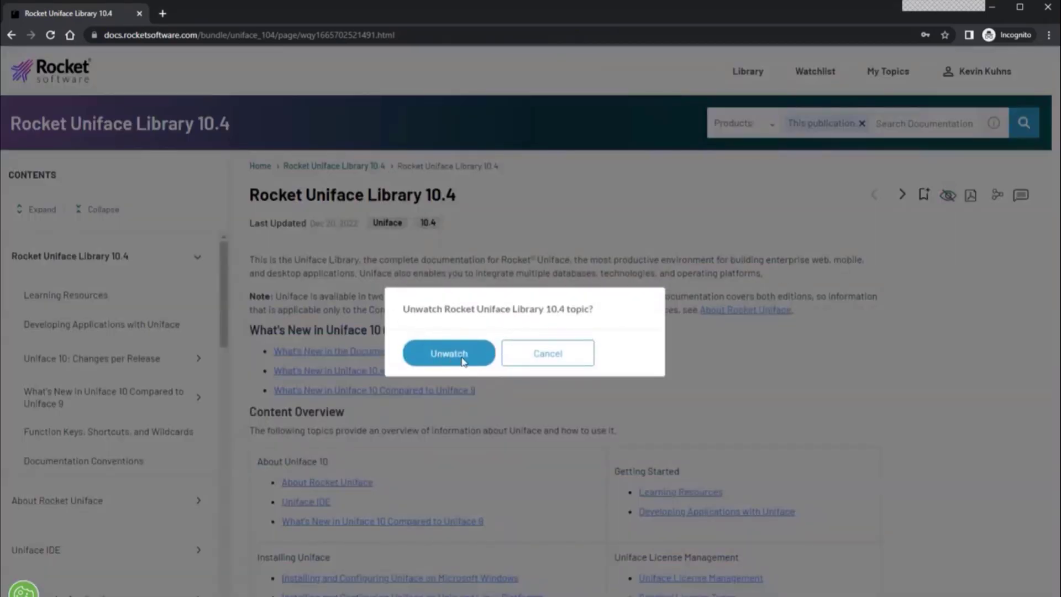
{"action": "left_click", "coordinate": [549, 356]}
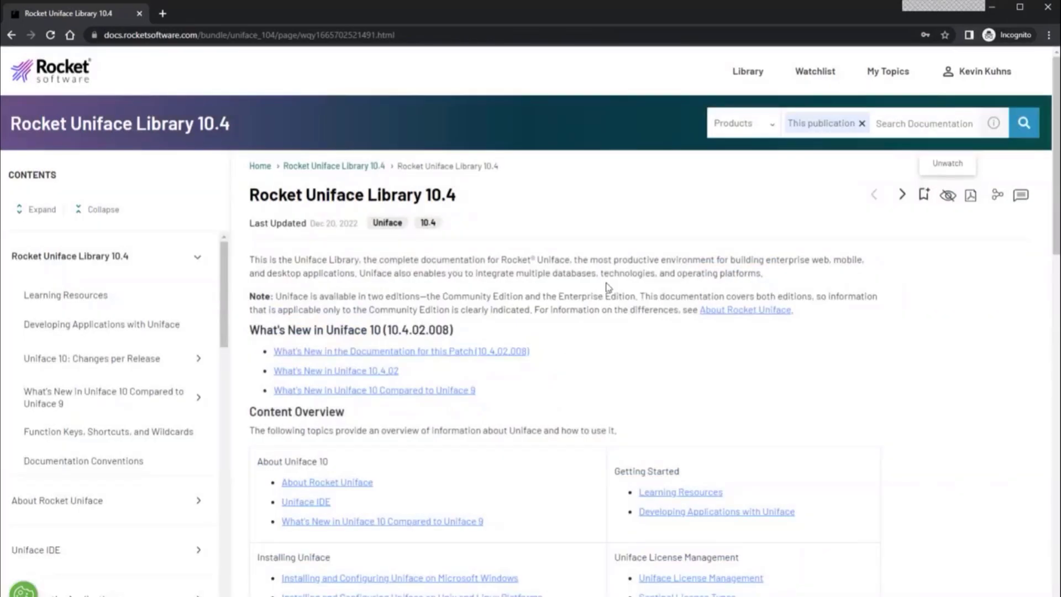